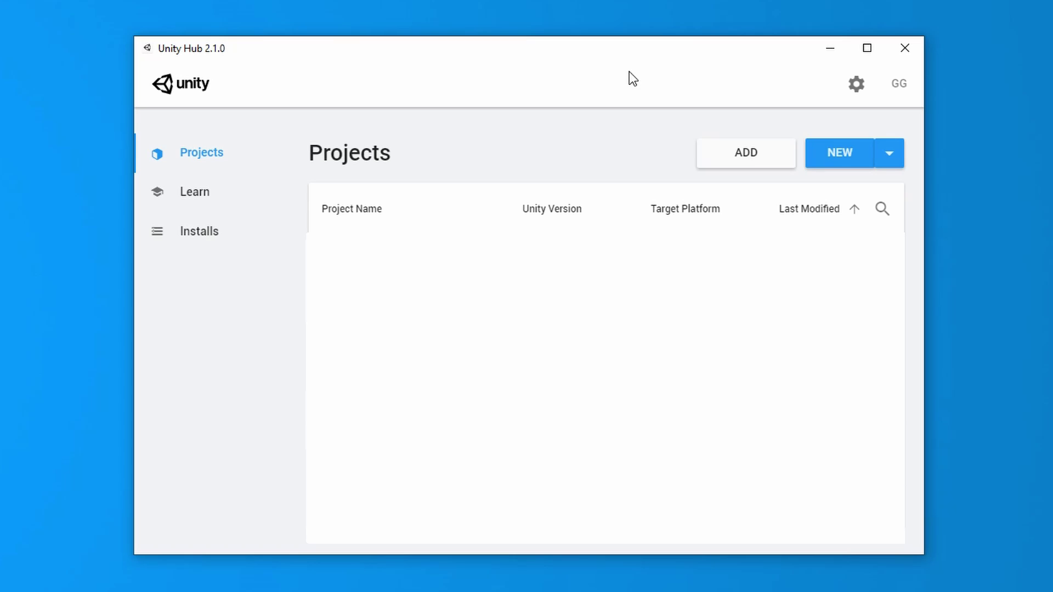
- Begin a new Unity Hub project with the 2D template chosen instead of 3D
{"action": "left_click", "coordinate": [216, 164]}
{"action": "left_click", "coordinate": [850, 163]}
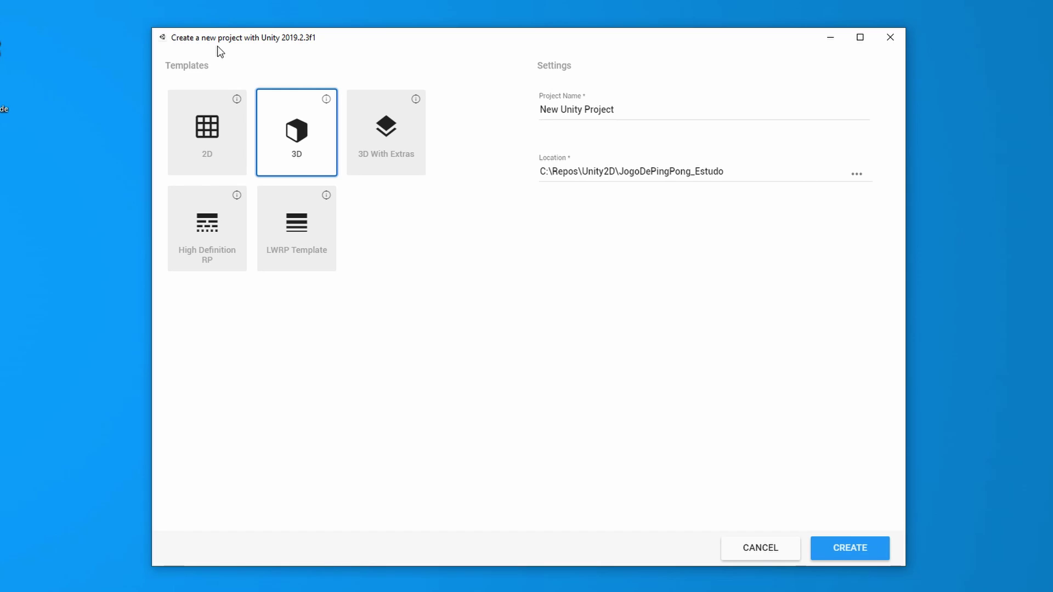
{"action": "left_click", "coordinate": [209, 131]}
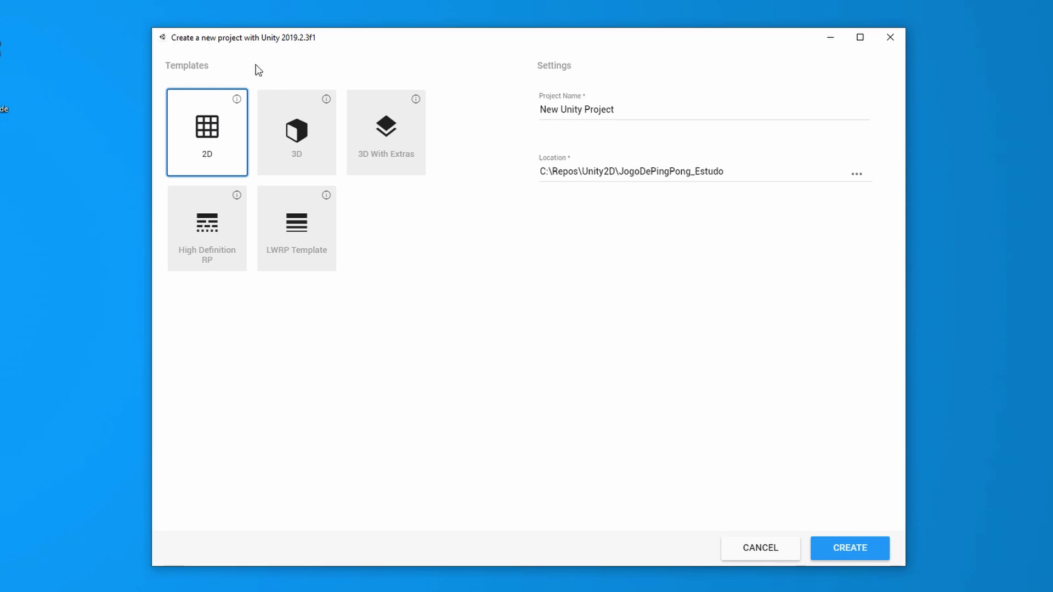
- Replace the default 'New Unity Project' name with 'Jogo de Ping Pong 2D'
{"action": "left_click", "coordinate": [653, 112]}
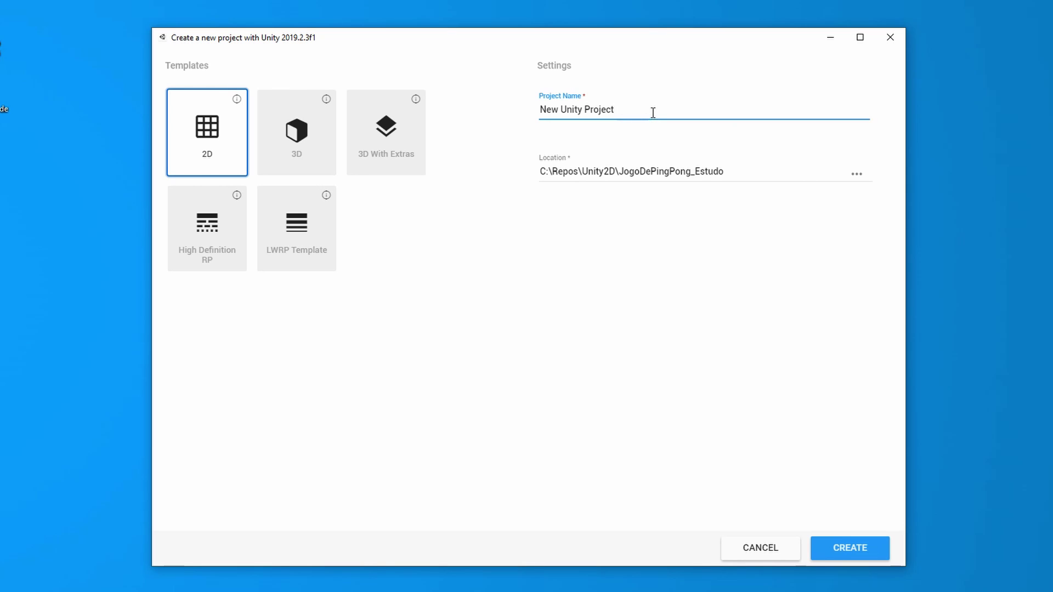
{"action": "left_click_drag", "start_coordinate": [652, 112], "coordinate": [513, 112]}
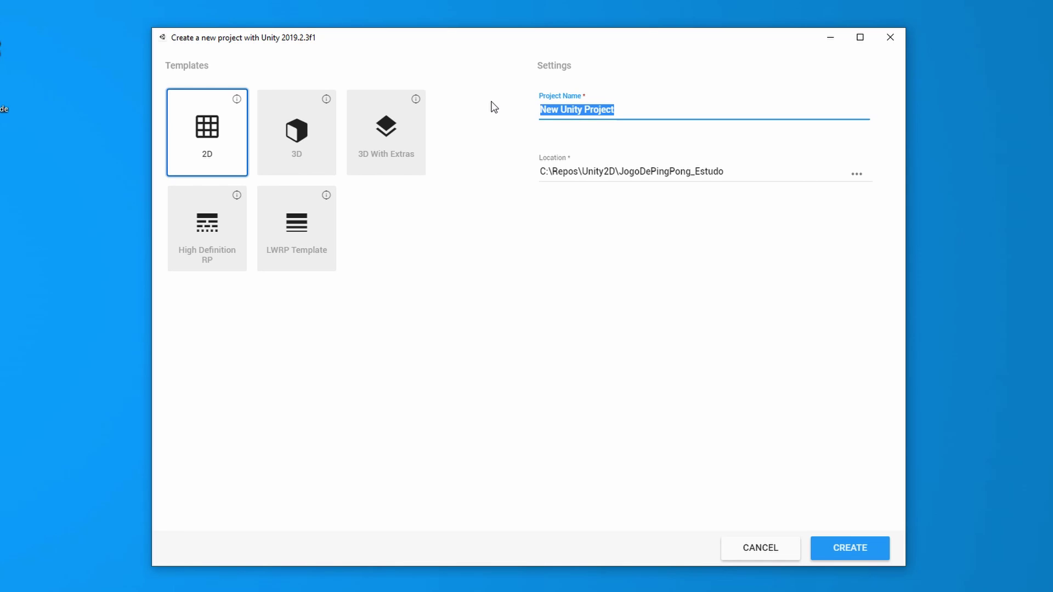
{"action": "type", "text": "Jogo d"}
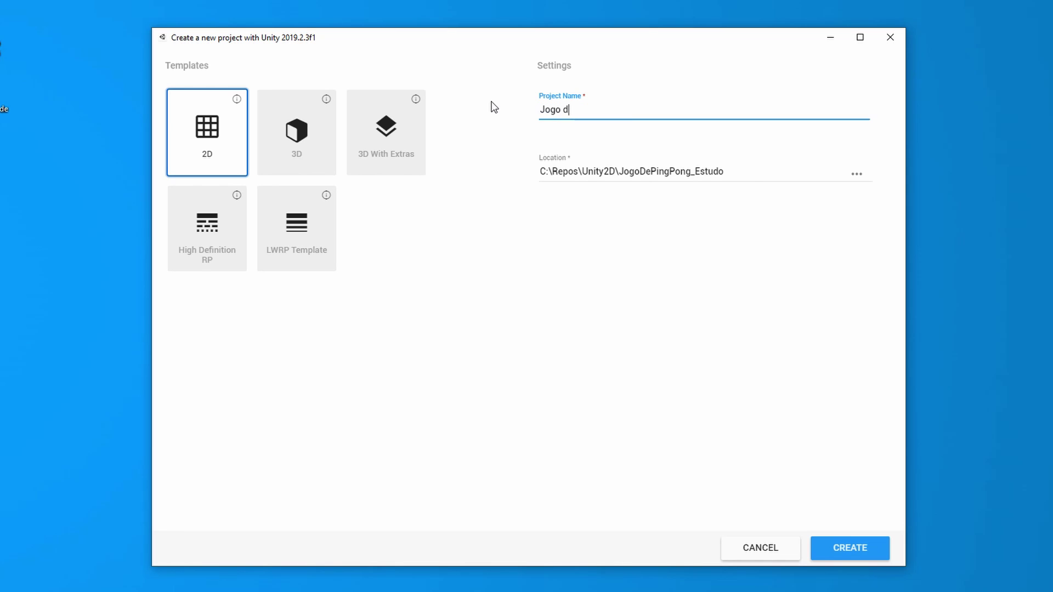
{"action": "type", "text": "e Ping Pon"}
{"action": "type", "text": "g 2D"}
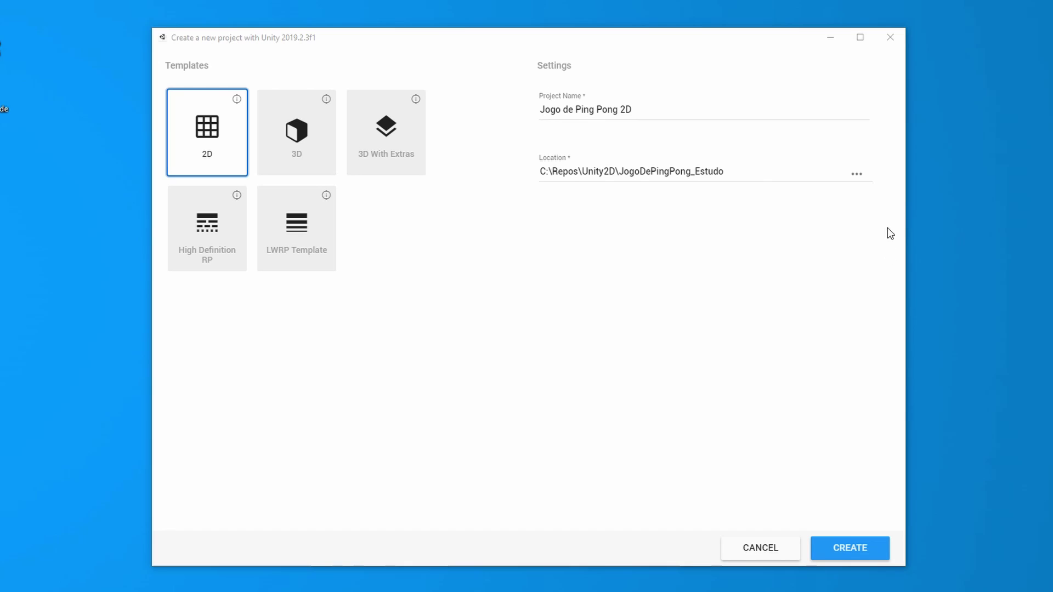
- Create a JogoDePingPong folder in C:\Repos\Unity2D and use it as the project location
{"action": "left_click", "coordinate": [860, 174]}
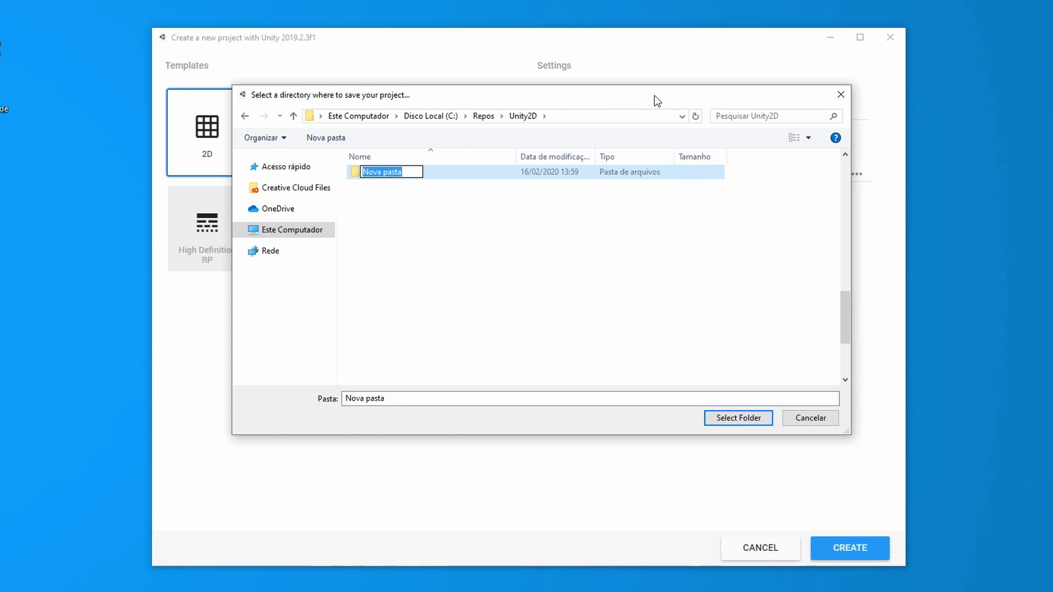
{"action": "type", "text": "JogoD"}
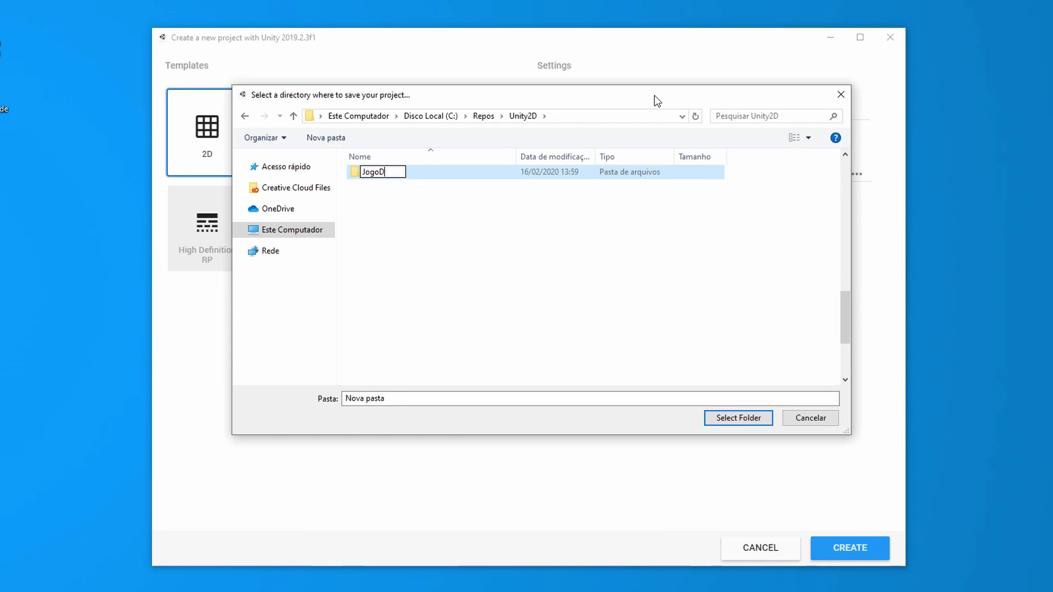
{"action": "type", "text": "ePingPon"}
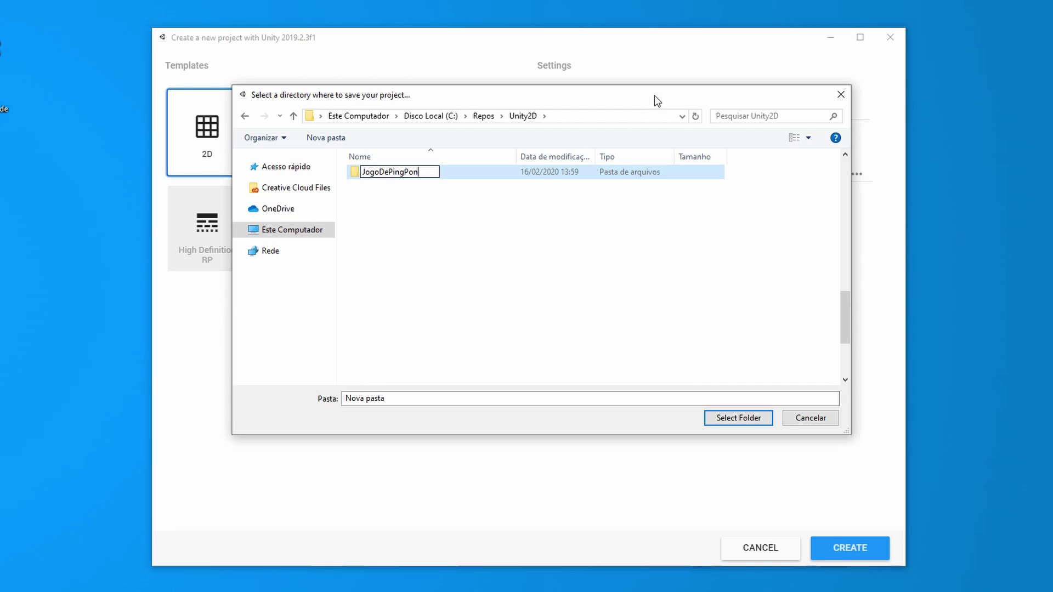
{"action": "type", "text": "g"}
{"action": "left_click", "coordinate": [730, 420]}
{"action": "left_click", "coordinate": [730, 420]}
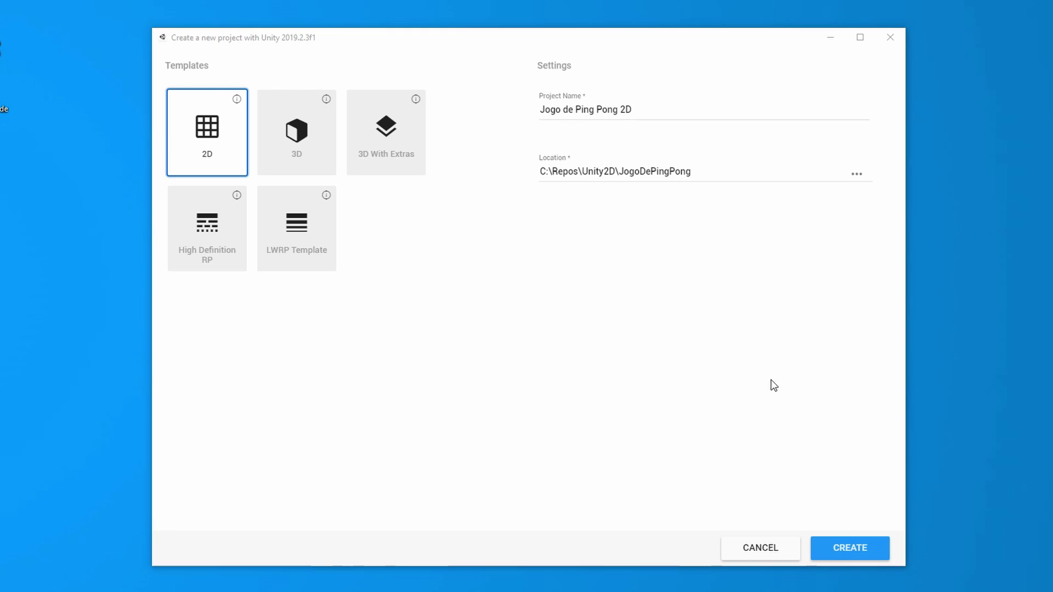
- Create the project so it opens in Unity 2019.2.3f1 showing SampleScene with a Main Camera
{"action": "left_click", "coordinate": [852, 548]}
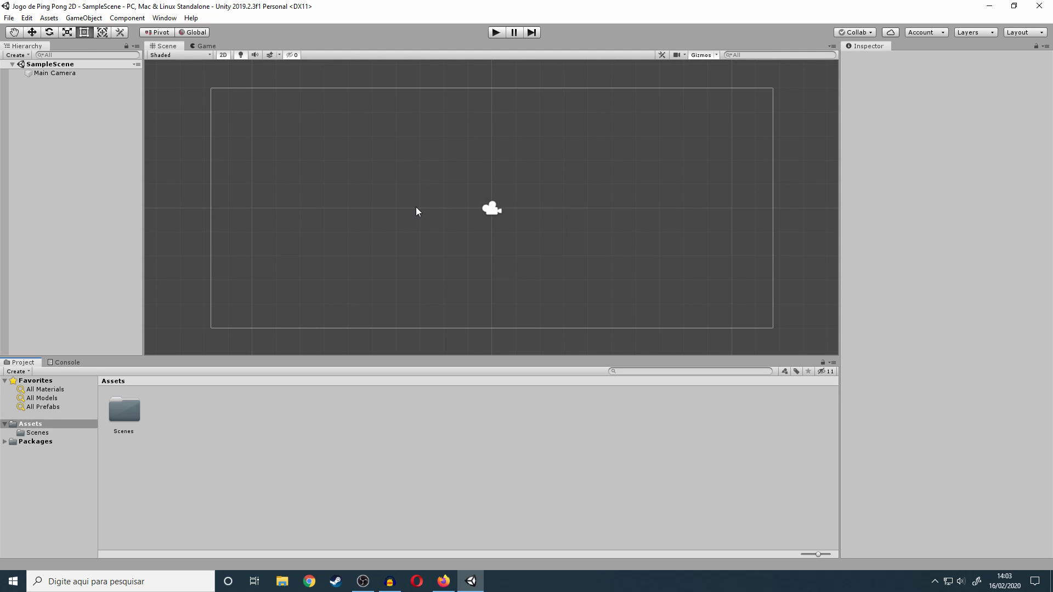
{"action": "left_click", "coordinate": [213, 48]}
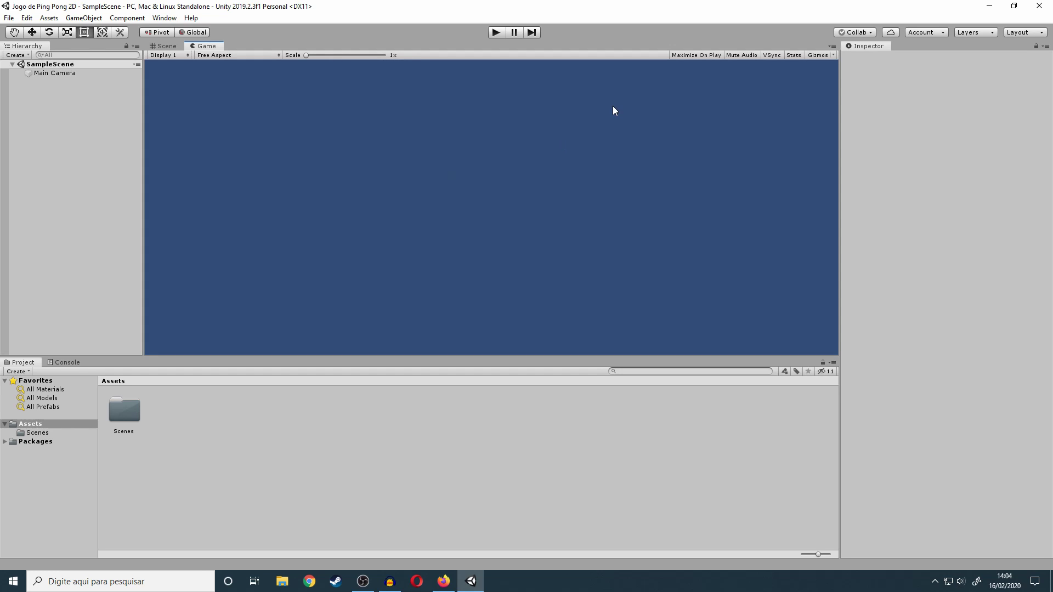
{"action": "left_click", "coordinate": [168, 47]}
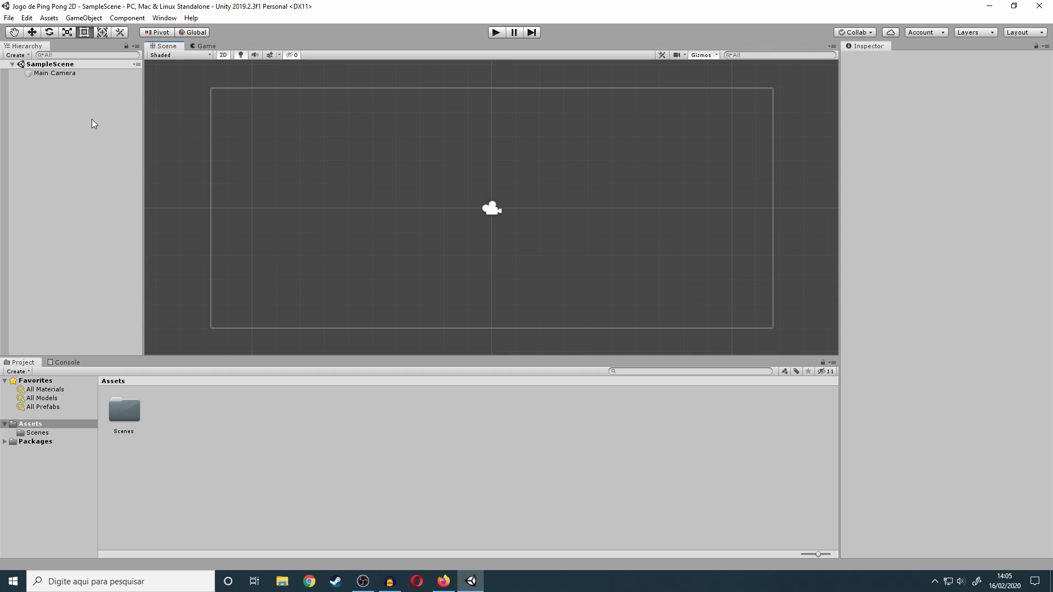
- Select Main Camera to show its orthographic size-5 camera and 0, 0, -10 position in the Inspector
{"action": "left_click", "coordinate": [90, 75]}
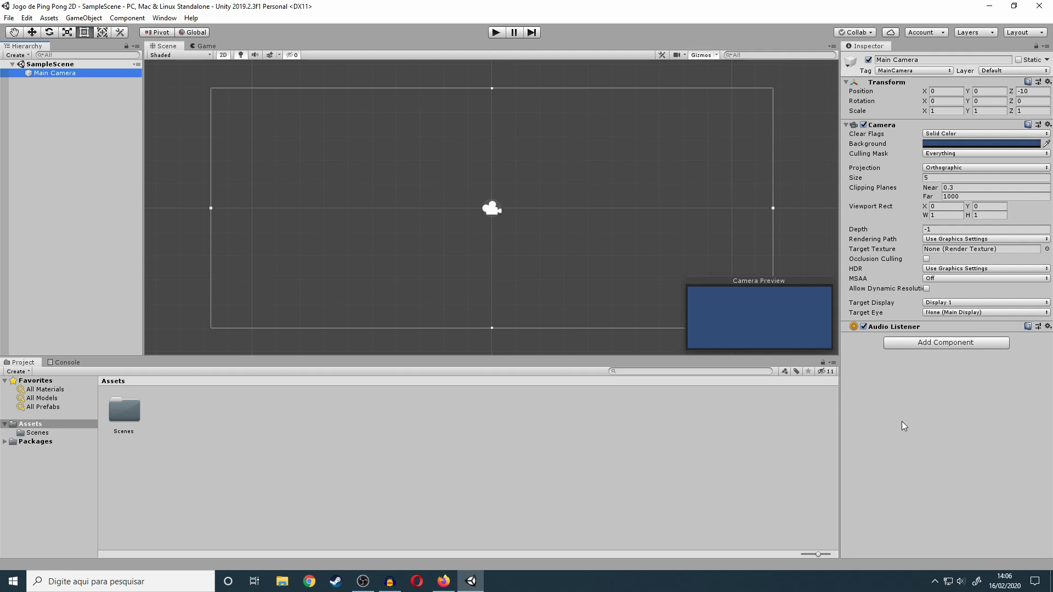
{"action": "left_click", "coordinate": [912, 51]}
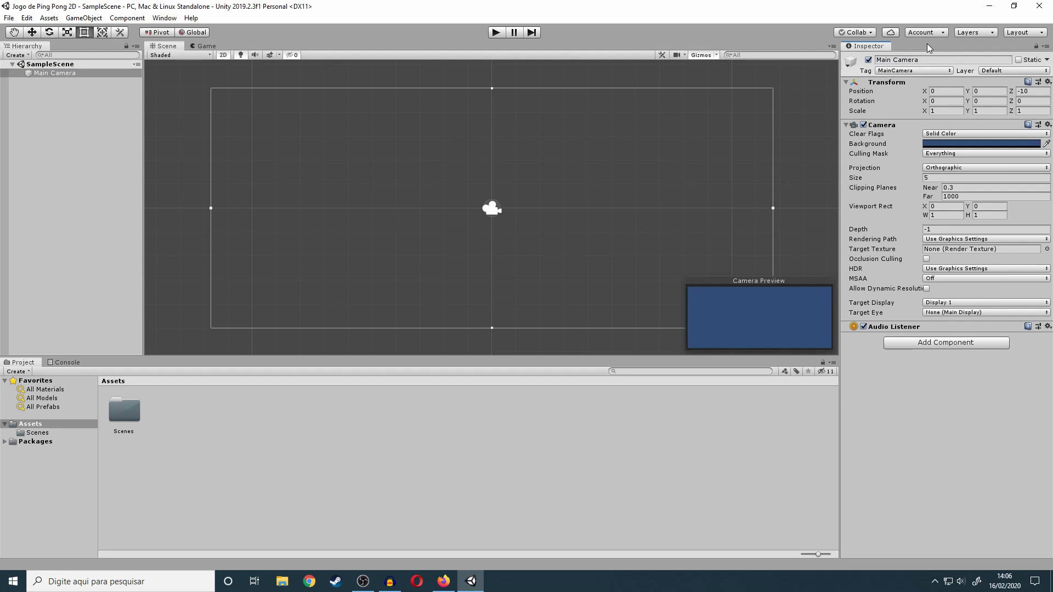
{"action": "left_click", "coordinate": [948, 60]}
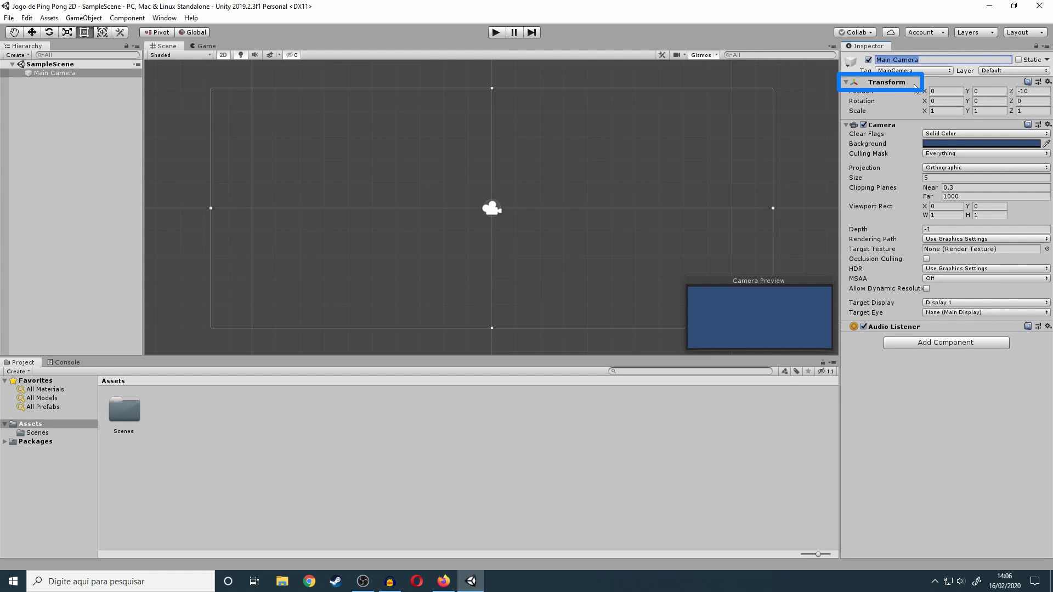
- Try shifting the camera's Position X to -2.37 and its Rotation Y, undo both, then edit Scale Y
{"action": "left_click_drag", "start_coordinate": [924, 90], "coordinate": [879, 86]}
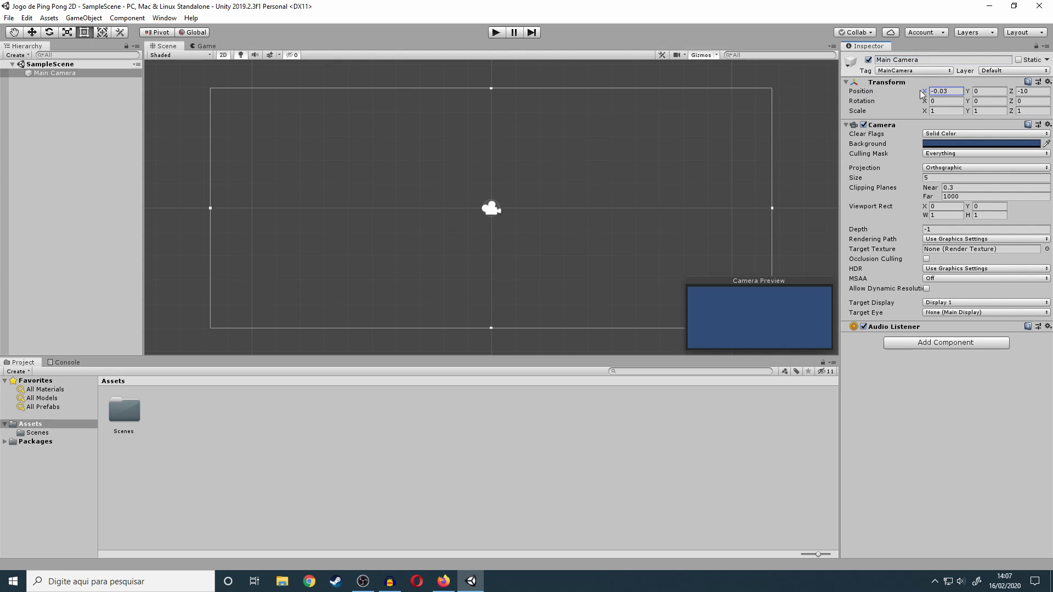
{"action": "key", "text": "ctrl+z"}
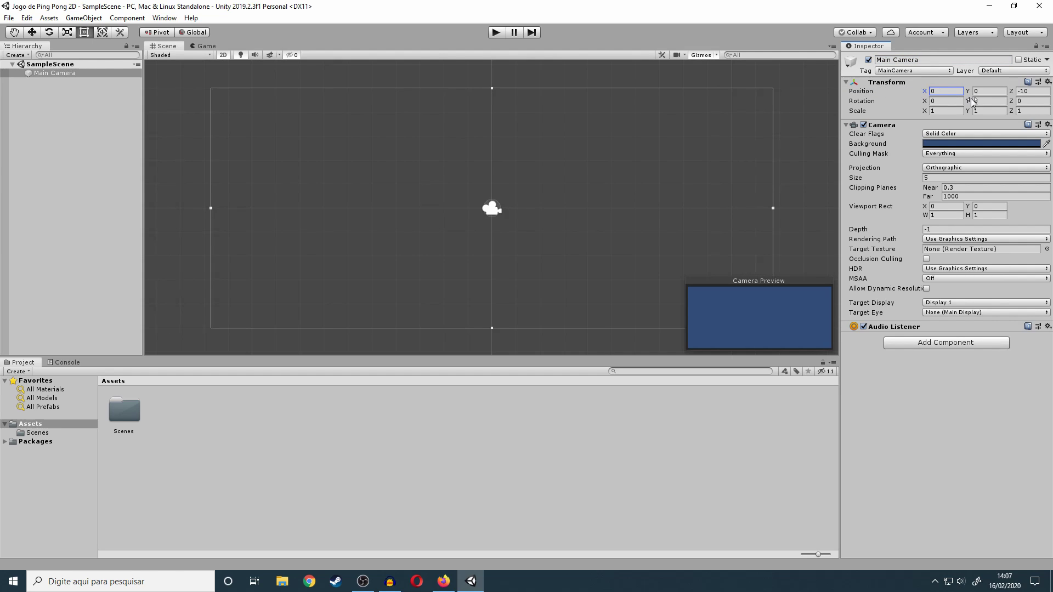
{"action": "left_click_drag", "start_coordinate": [968, 101], "coordinate": [953, 96]}
{"action": "key", "text": "ctrl+z"}
{"action": "left_click", "coordinate": [979, 111]}
{"action": "left_click", "coordinate": [71, 362]}
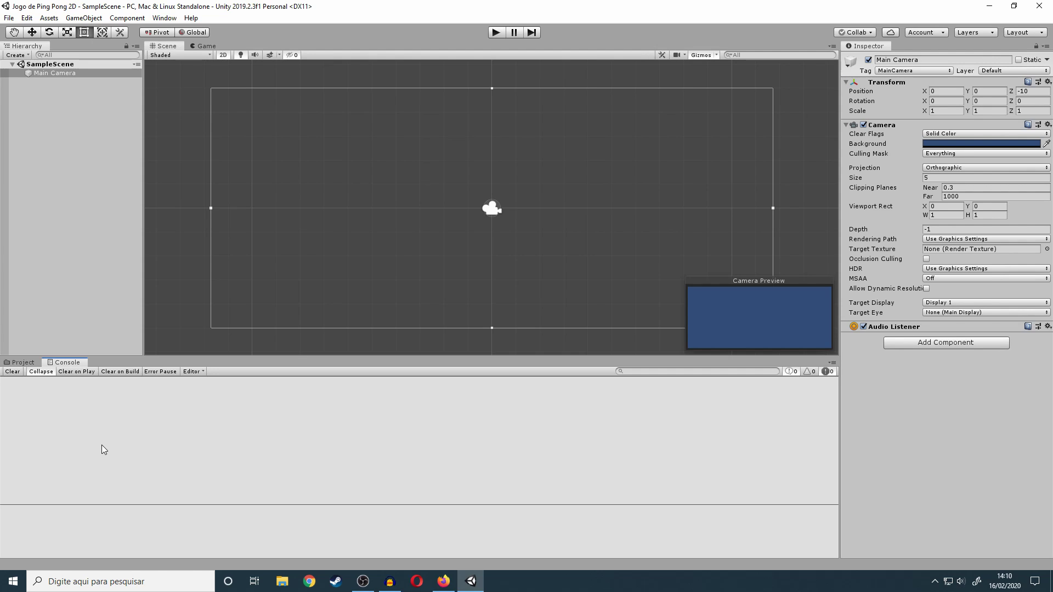
{"action": "left_click", "coordinate": [23, 362]}
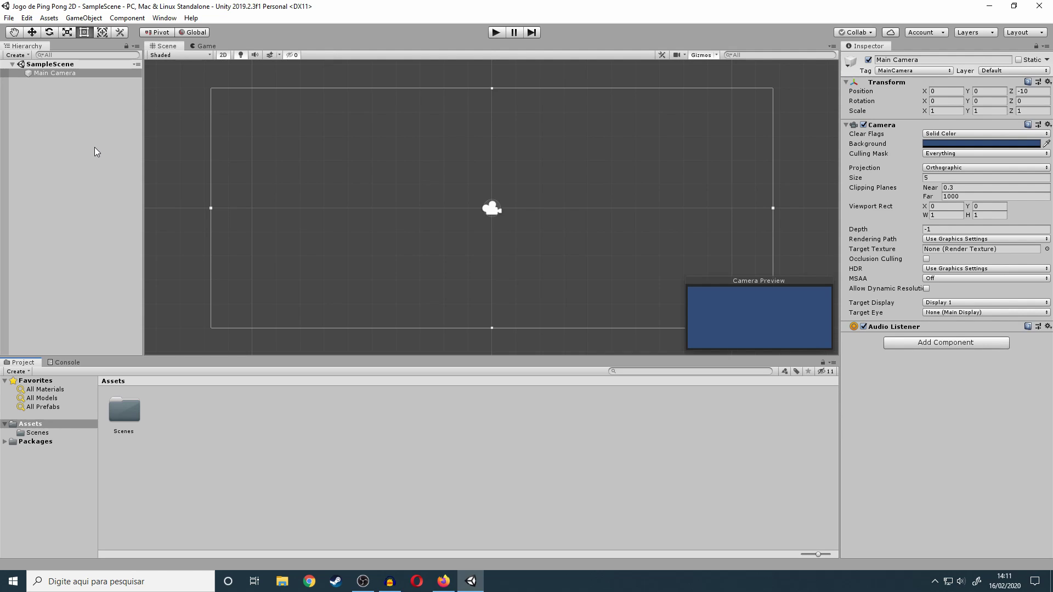
- Pan the scene view, then move the Main Camera upward and undo the move
{"action": "left_click", "coordinate": [15, 33]}
{"action": "left_click_drag", "start_coordinate": [493, 221], "coordinate": [478, 219]}
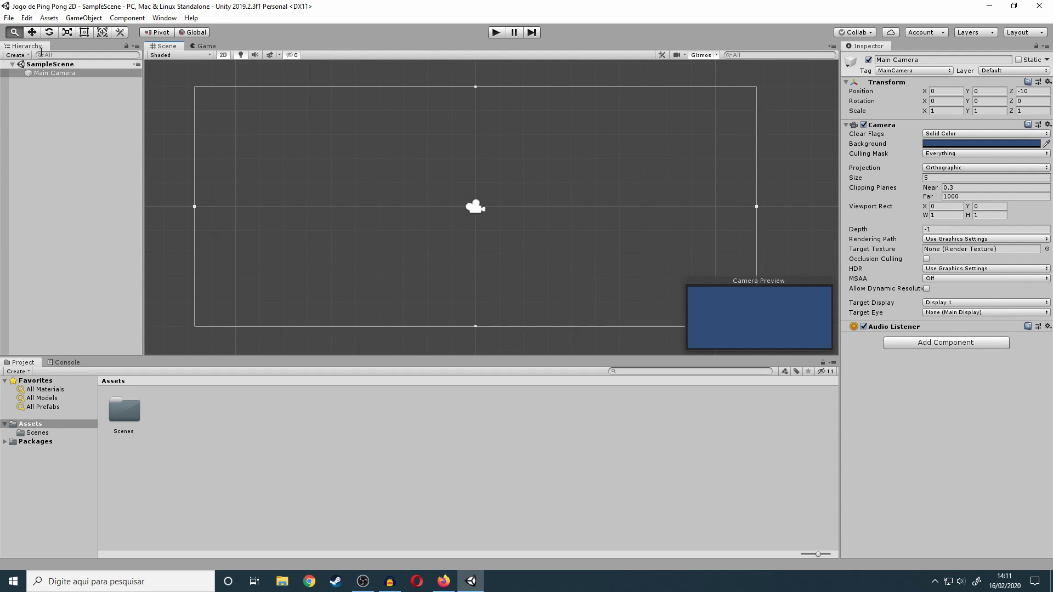
{"action": "key", "text": "w"}
{"action": "left_click_drag", "start_coordinate": [474, 166], "coordinate": [516, 158]}
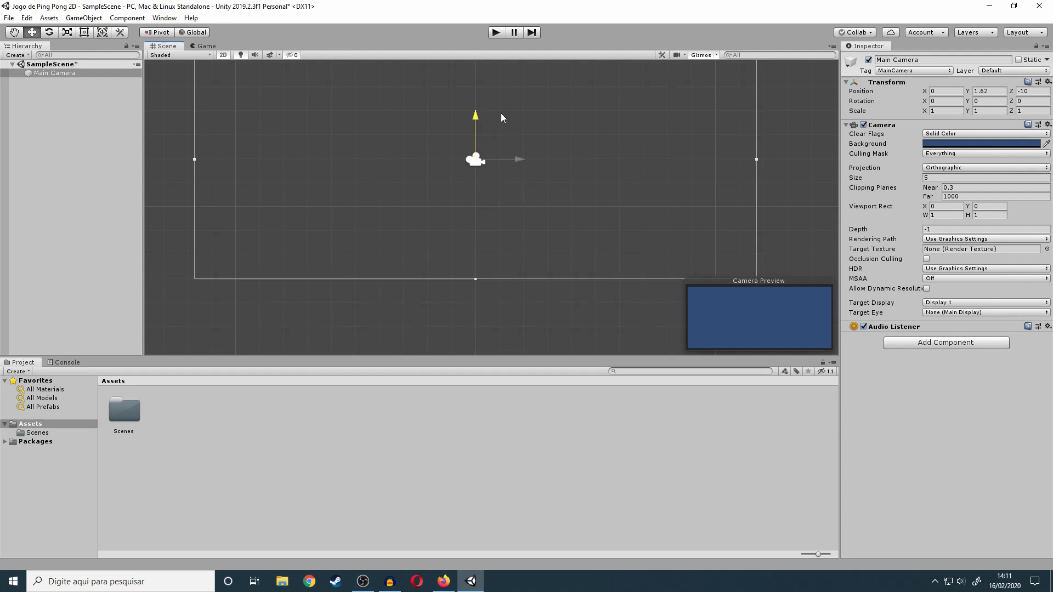
{"action": "key", "text": "ctrl+z"}
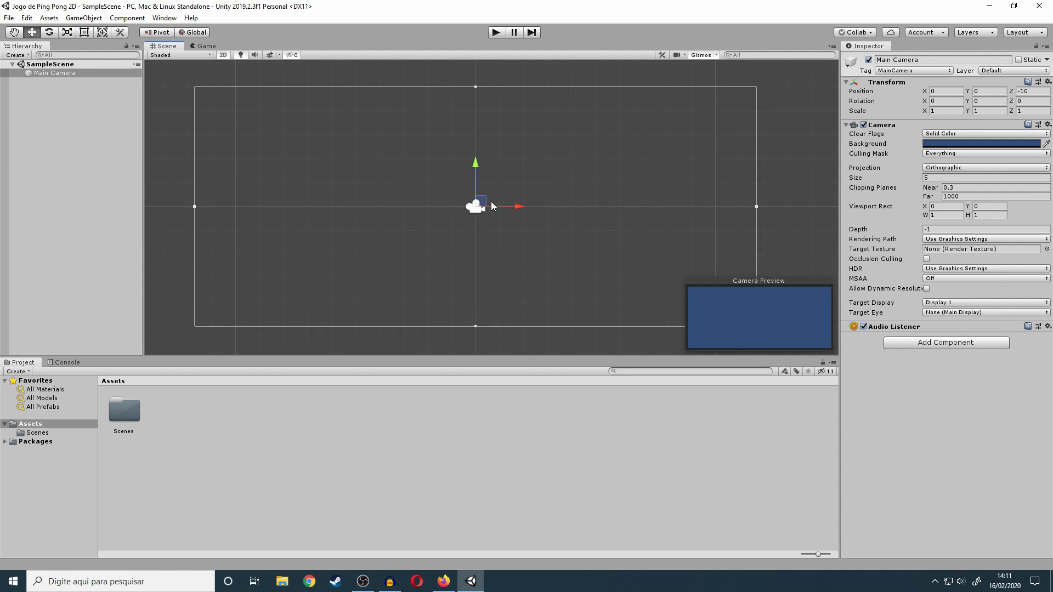
- Rotate the Main Camera around Z and undo it, then try the Scale and Rect tools
{"action": "key", "text": "e"}
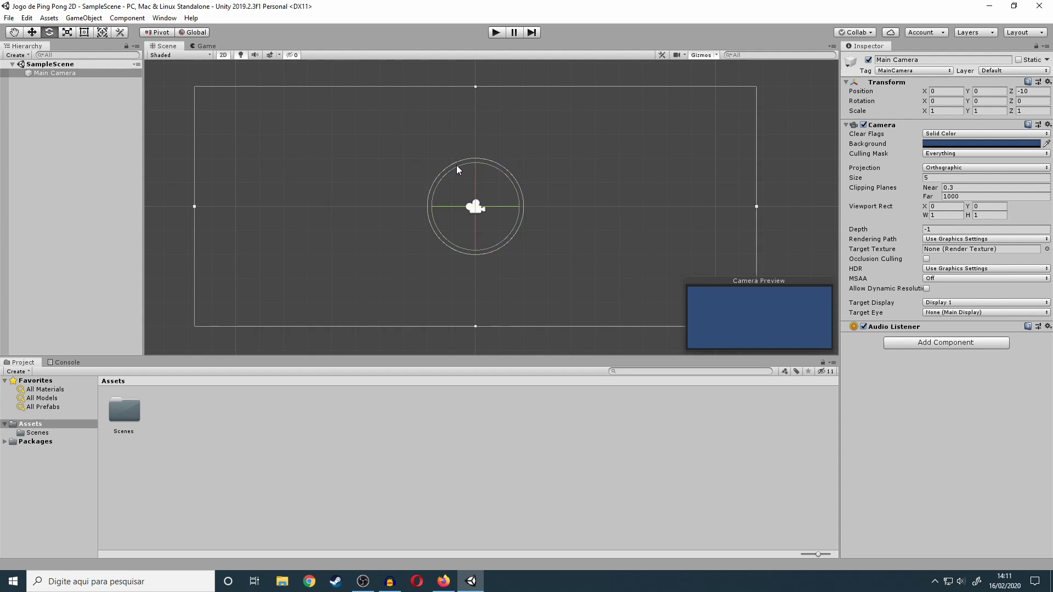
{"action": "mouse_move", "coordinate": [457, 165]}
{"action": "left_mouse_down"}
{"action": "mouse_move", "coordinate": [416, 202]}
{"action": "mouse_move", "coordinate": [498, 165]}
{"action": "left_mouse_up"}
{"action": "key", "text": "ctrl+z"}
{"action": "left_click", "coordinate": [66, 33]}
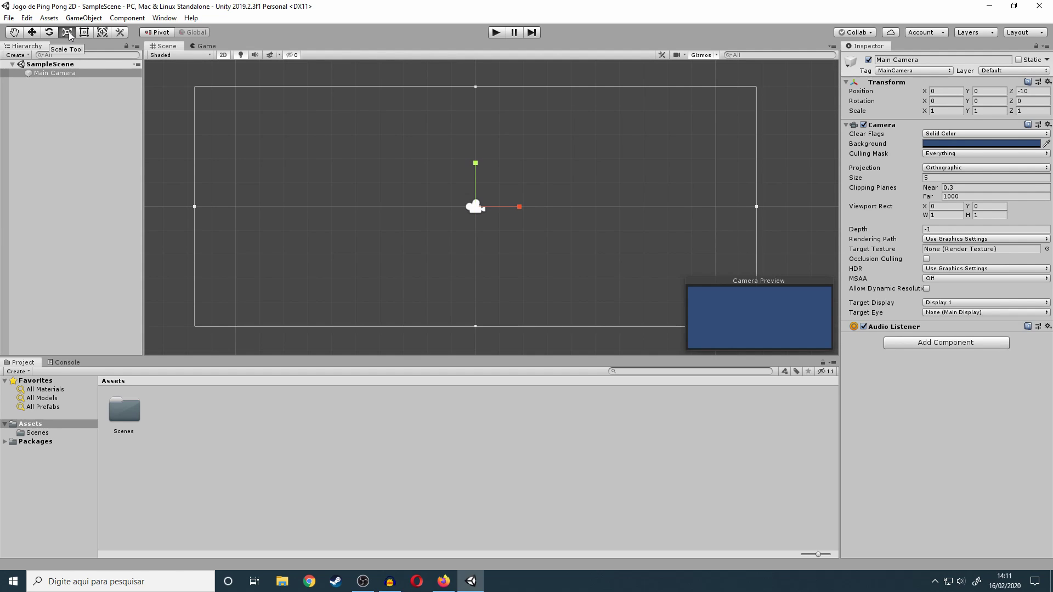
{"action": "left_click", "coordinate": [84, 32]}
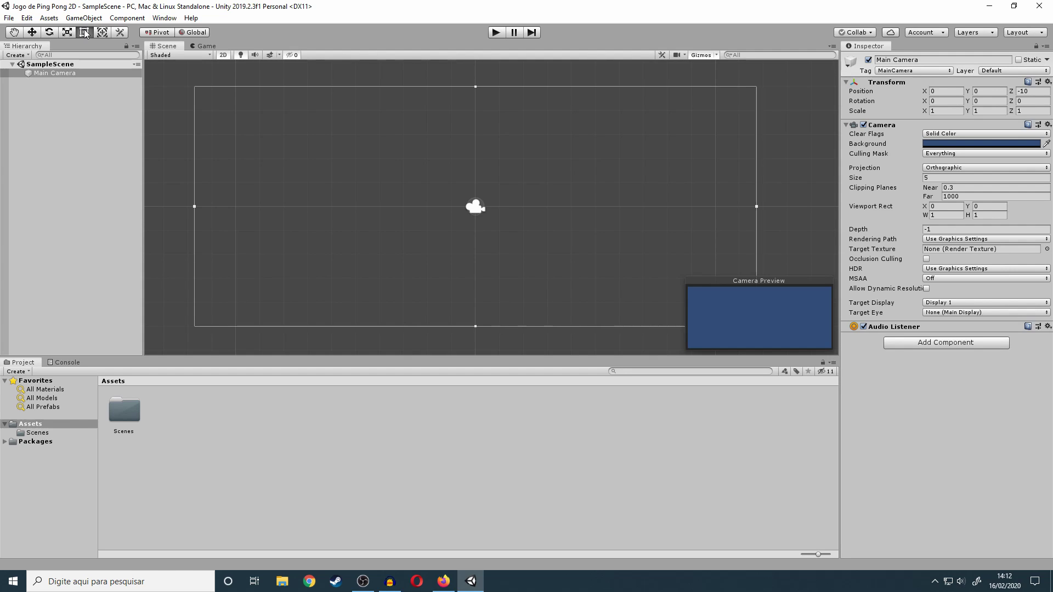
- Nudge the camera upward with the combined Transform tool and undo, keeping default transform values
{"action": "left_click", "coordinate": [102, 33]}
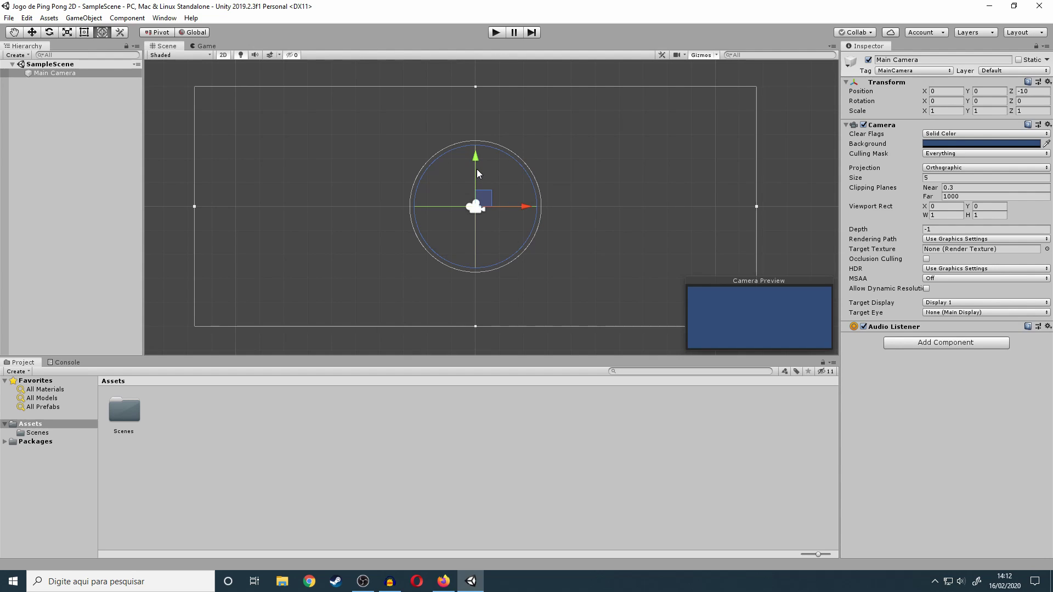
{"action": "left_click_drag", "start_coordinate": [477, 170], "coordinate": [492, 136]}
{"action": "key", "text": "ctrl+z"}
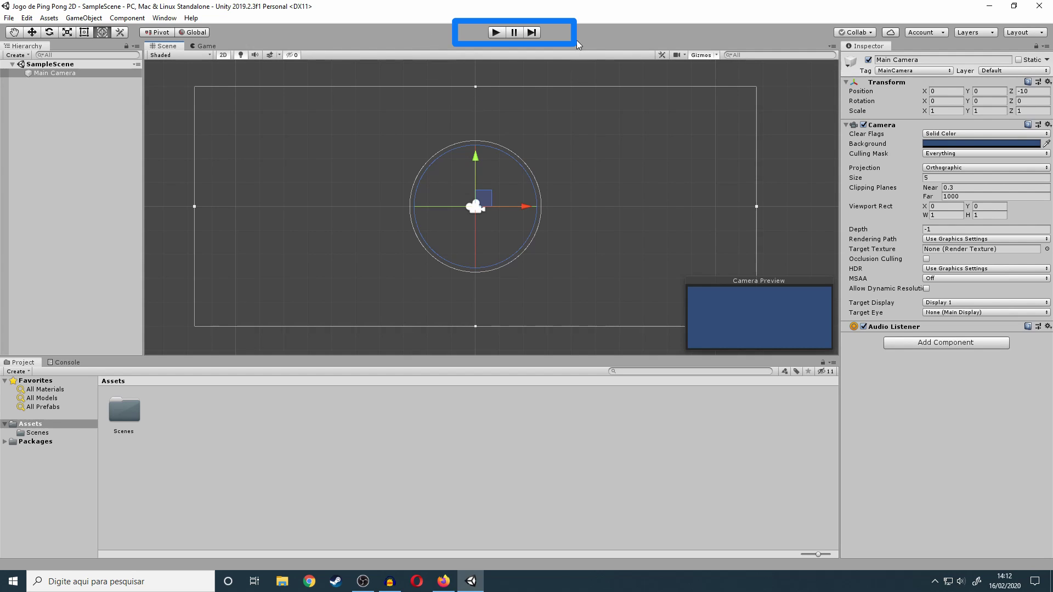
{"action": "left_click", "coordinate": [495, 33]}
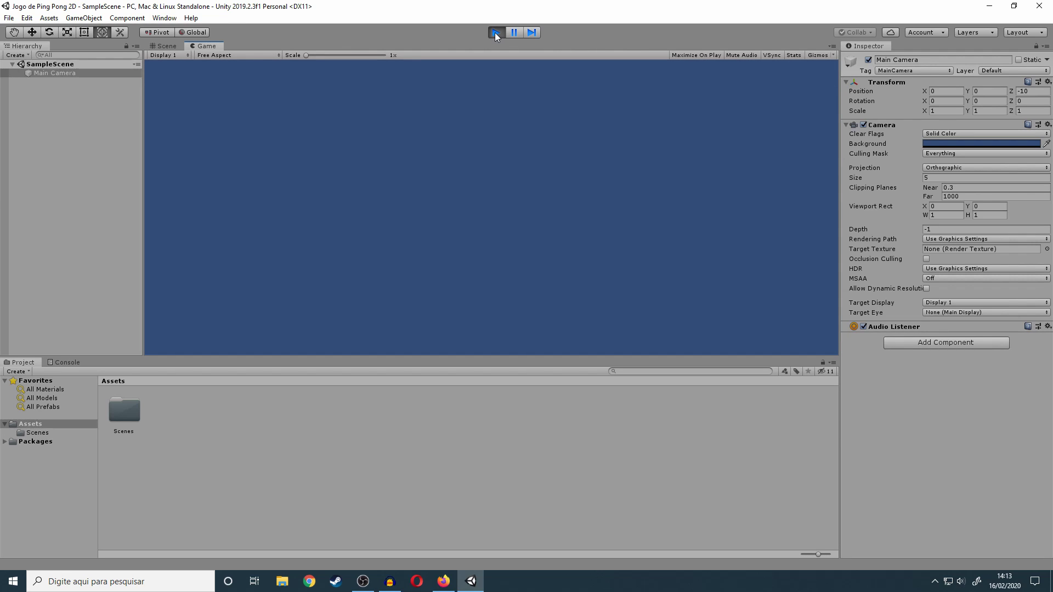
{"action": "left_click", "coordinate": [495, 33]}
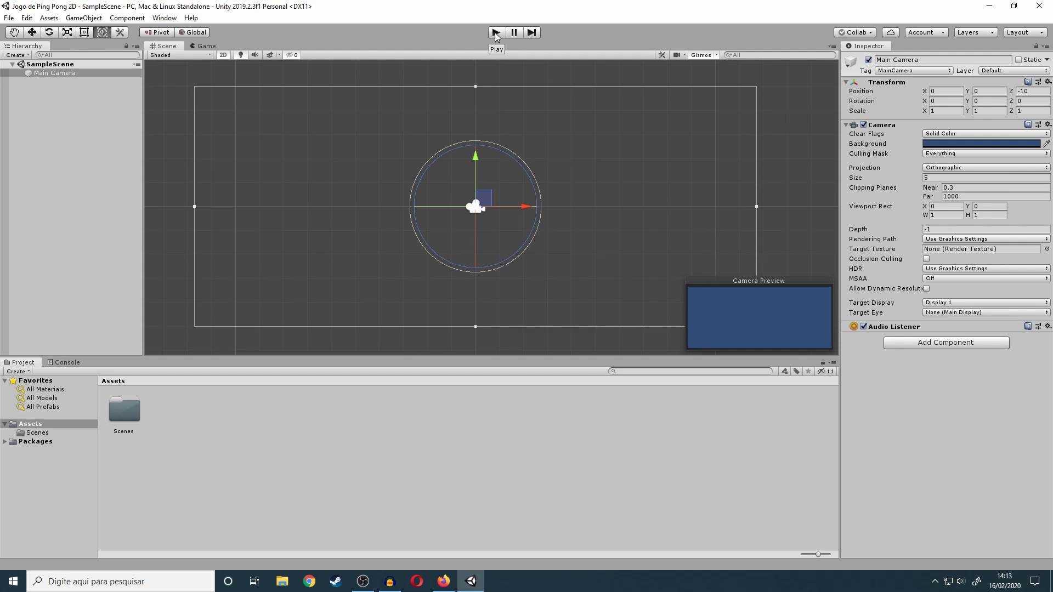